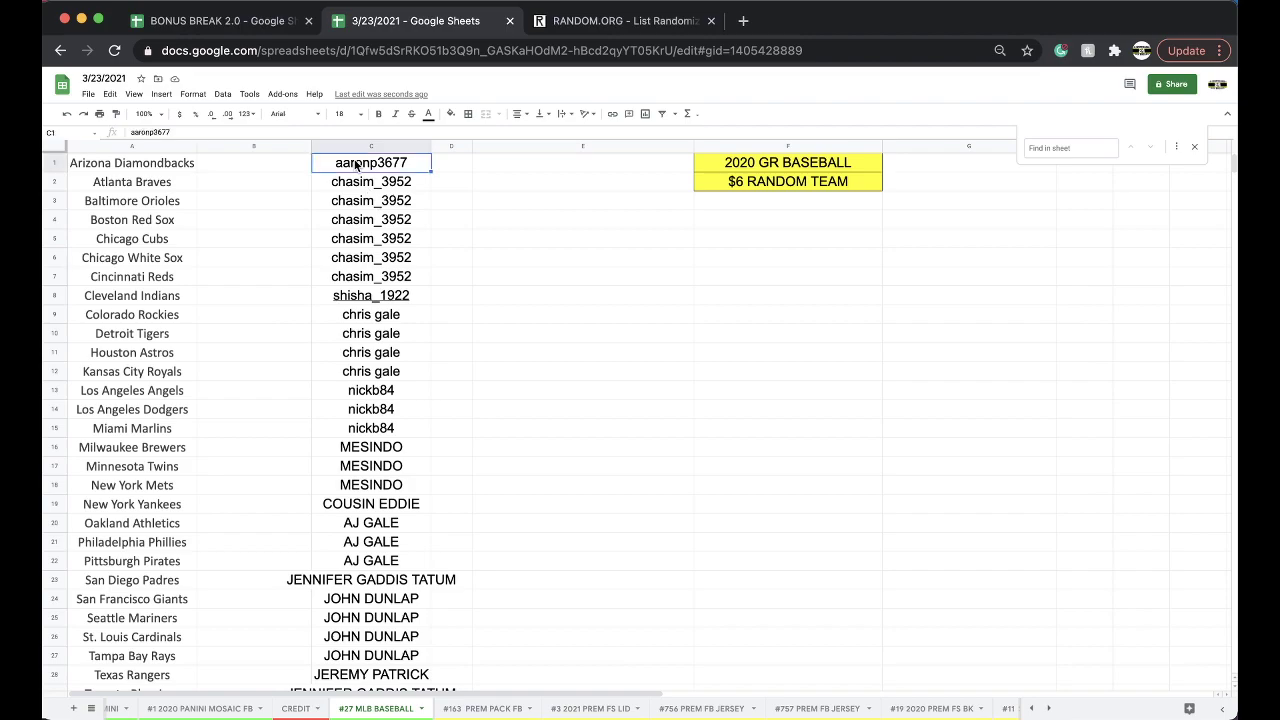
Review the participant names in column C of the #27 MLB BASEBALL sheet, checking how many spots each one holds.
drag(366, 185, 366, 282)
click(358, 299)
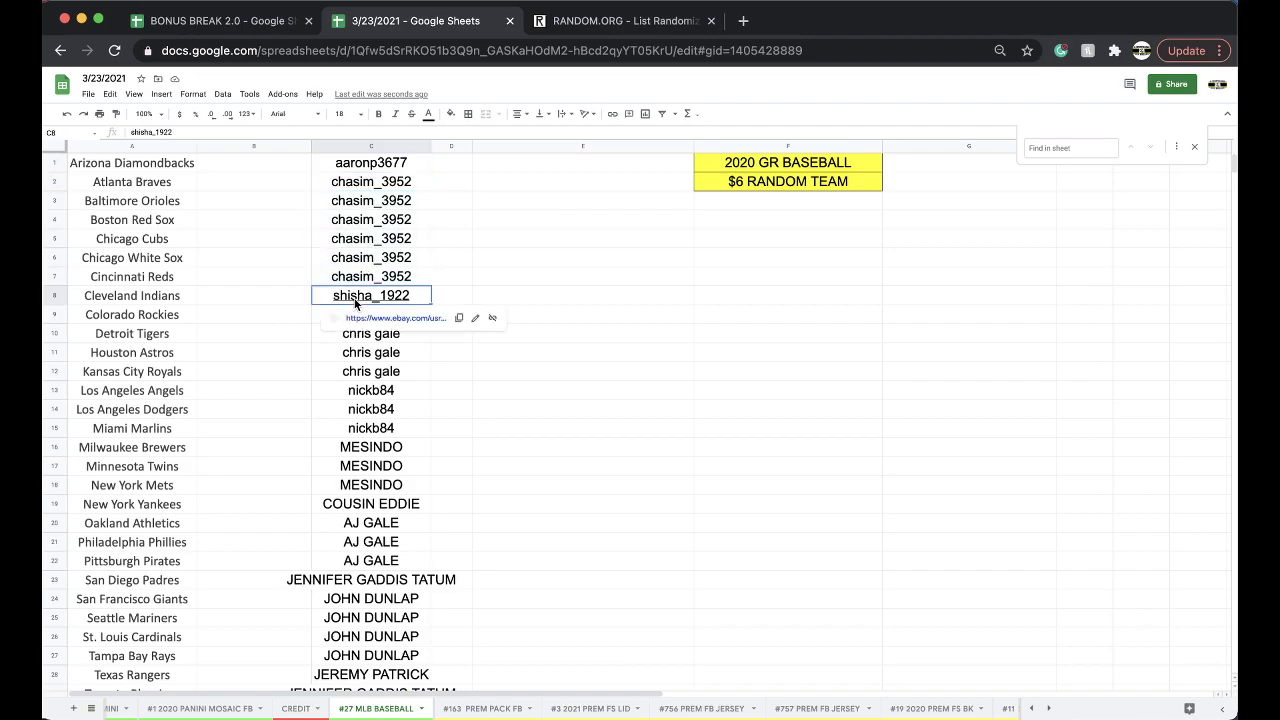
click(326, 370)
scroll(400, 330, down, 1)
scroll(399, 323, down, 1)
drag(396, 314, 366, 522)
click(368, 503)
scroll(368, 488, down, 1)
scroll(365, 540, up, 2)
scroll(365, 557, up, 1)
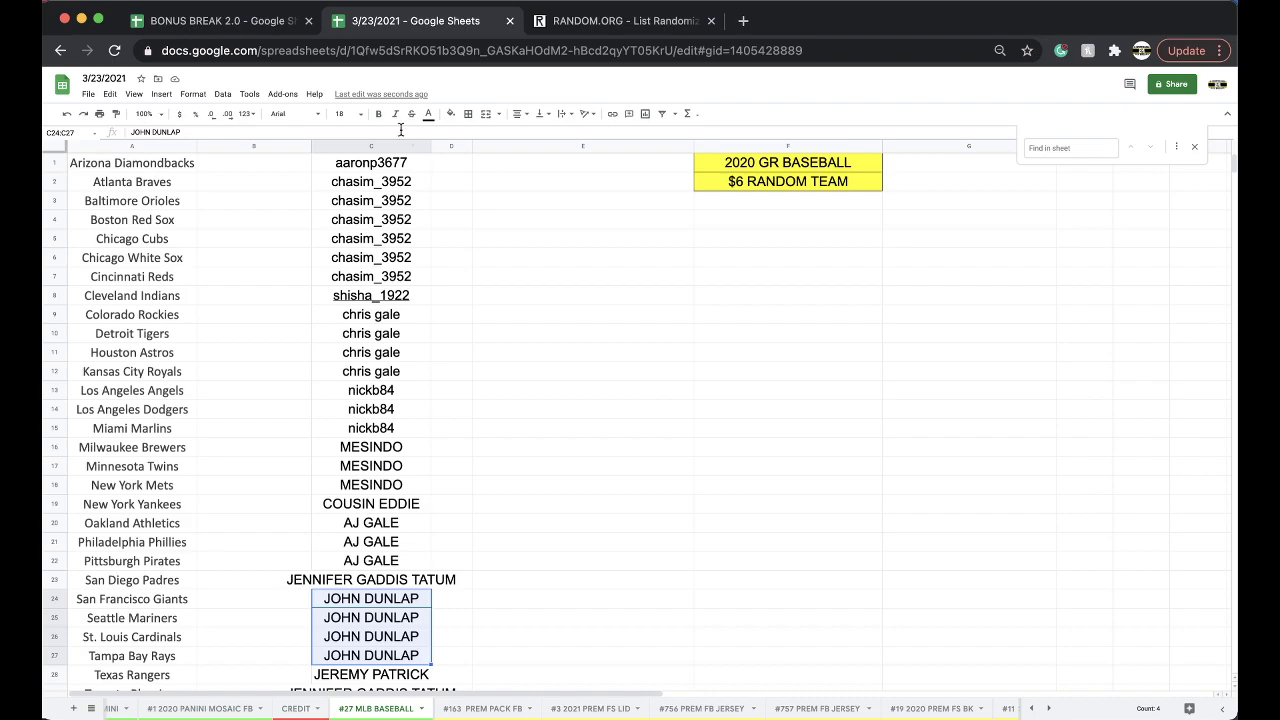
Copy all participant names from column C and paste them into a fresh RANDOM.ORG List Randomizer form.
click(371, 146)
key(cmd+c)
click(600, 20)
click(585, 46)
key(Return)
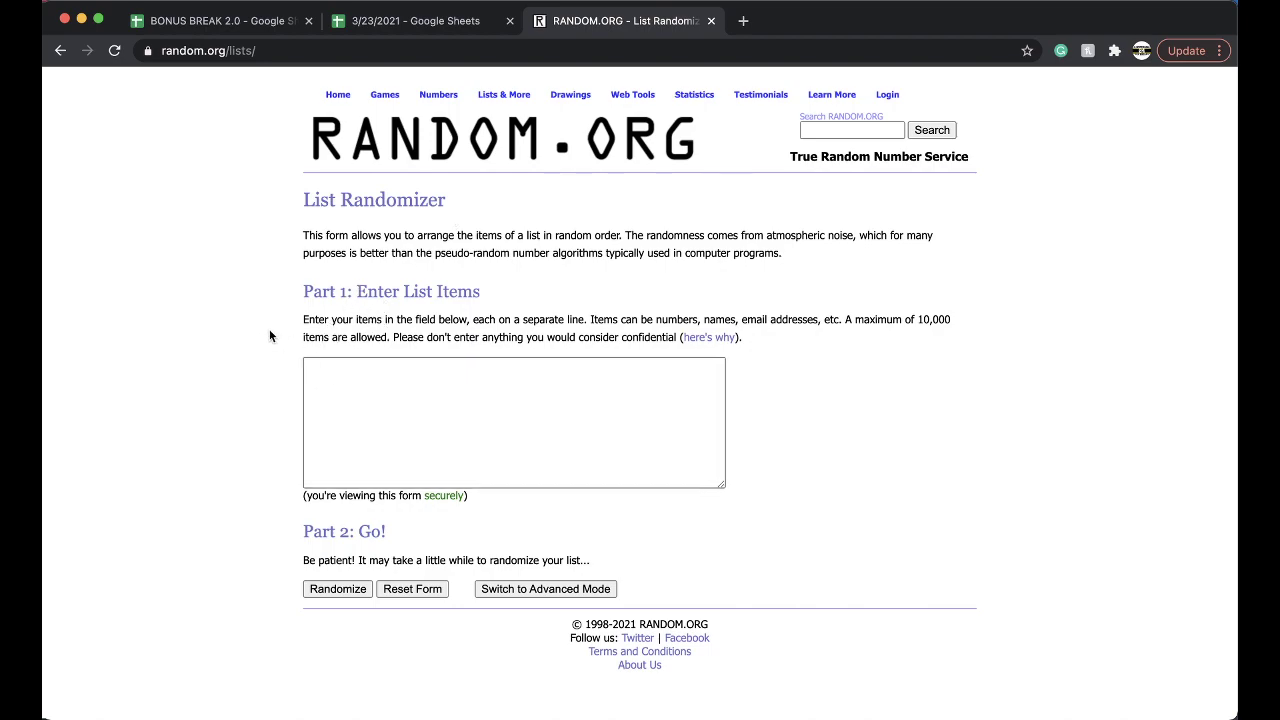
click(326, 384)
key(ctrl+v)
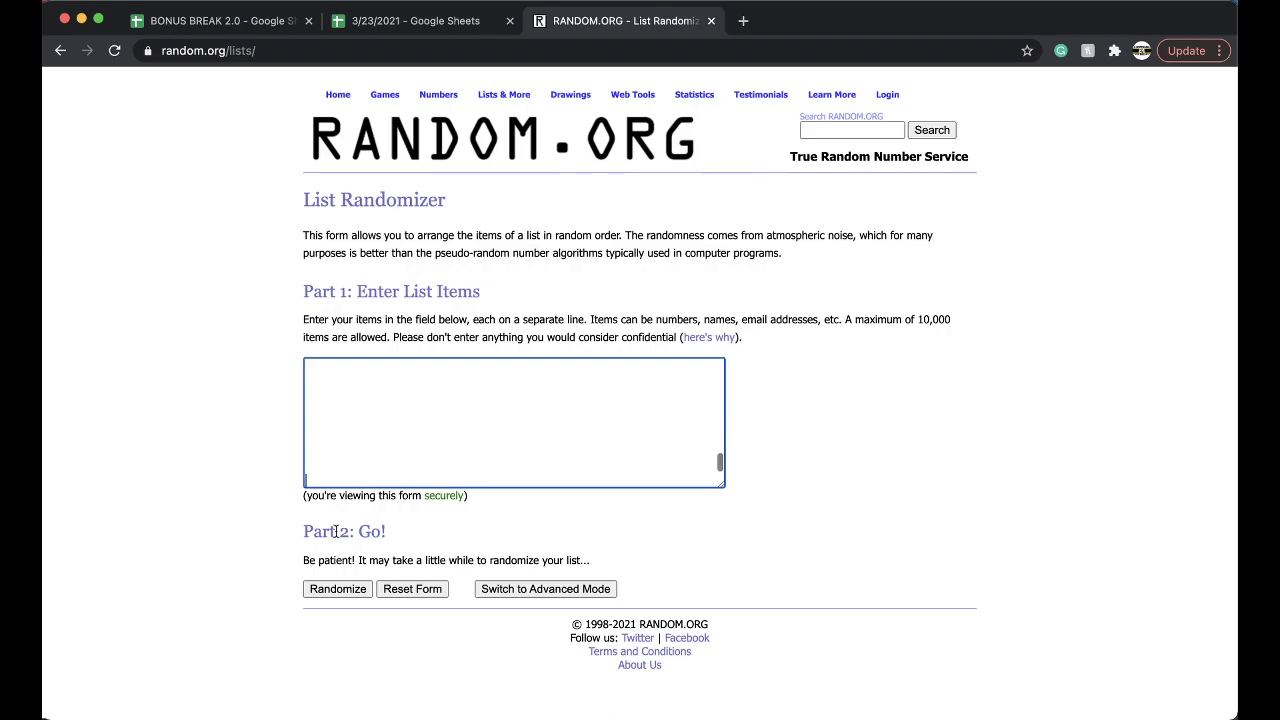
Randomize the pasted participant list five times.
click(337, 589)
scroll(335, 575, down, 3)
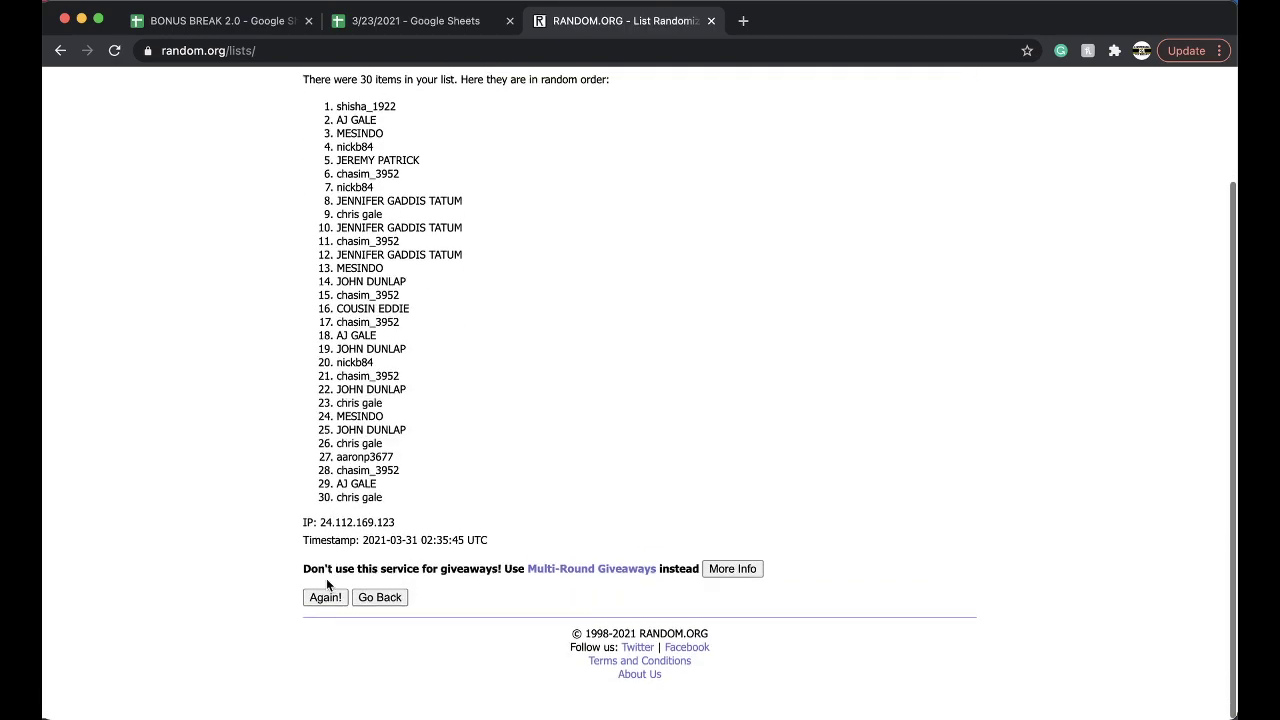
click(321, 610)
scroll(329, 597, down, 3)
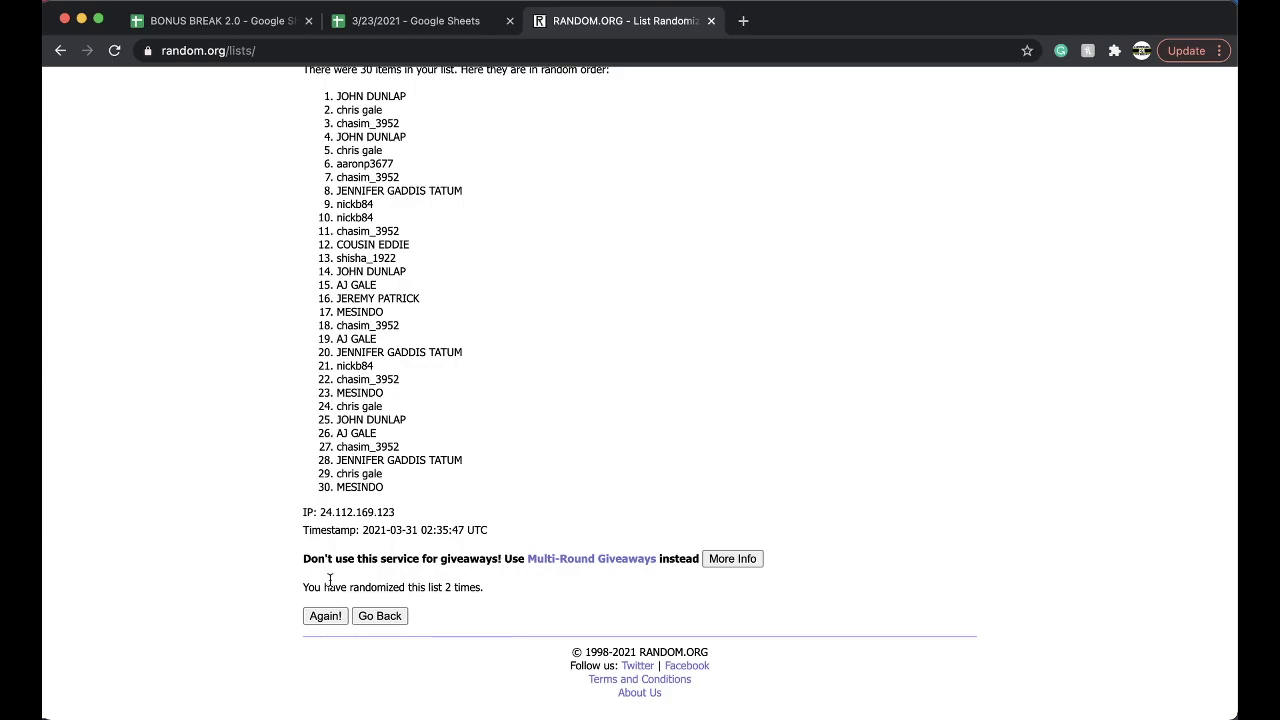
click(321, 617)
scroll(320, 620, down, 3)
click(322, 617)
scroll(320, 624, down, 3)
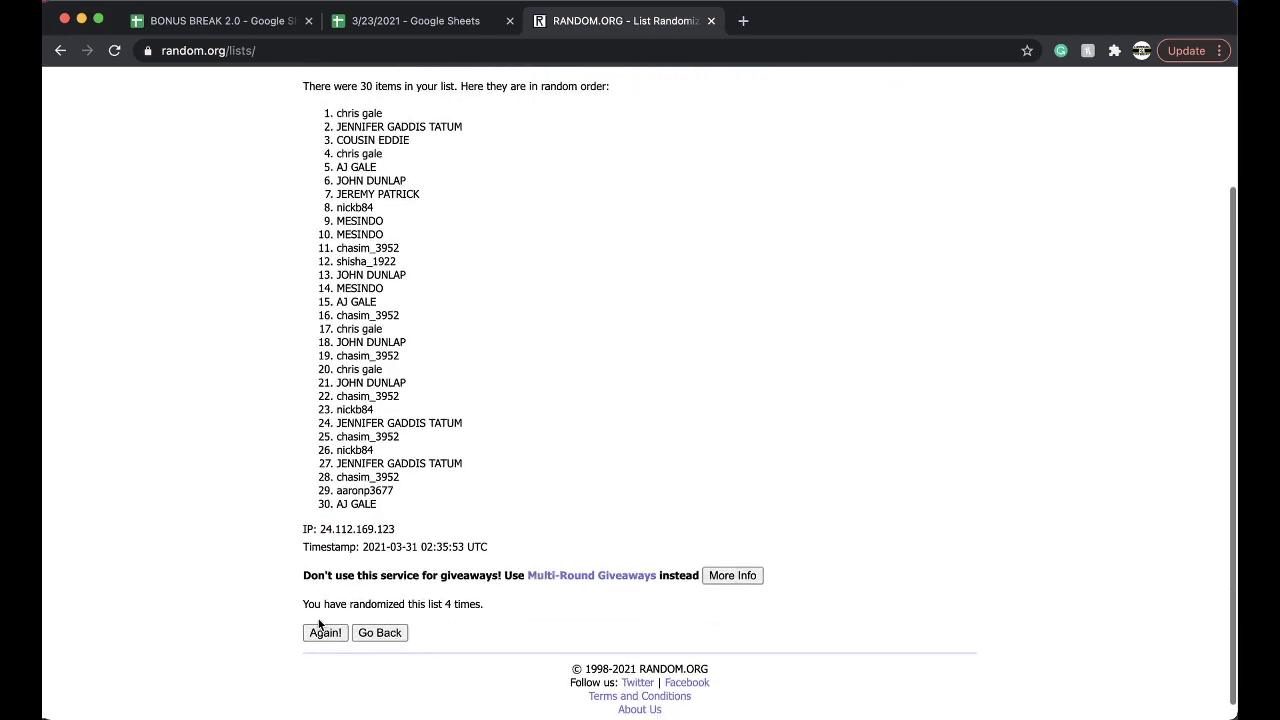
click(322, 616)
Copy the randomized names into column B of the 3/23/2021 spreadsheet from B1, and sort the sheet by column B from A to Z.
drag(333, 259, 494, 657)
scroll(494, 657, down, 3)
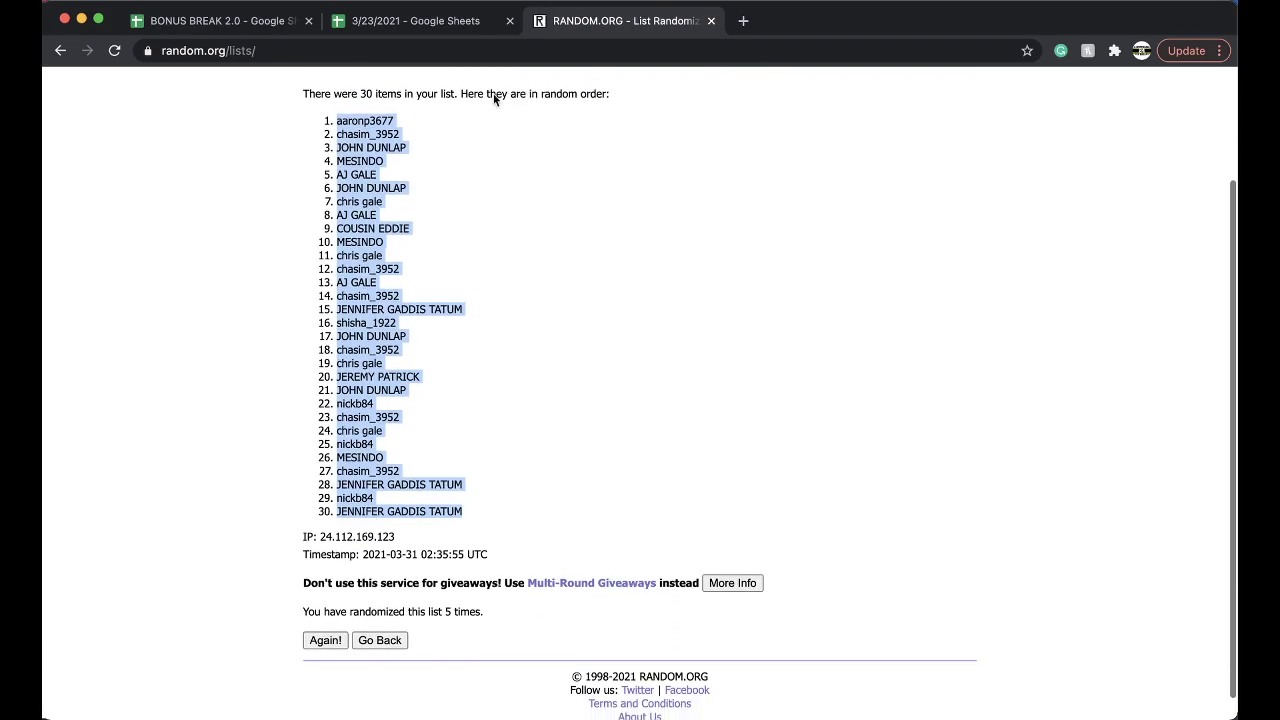
click(469, 21)
click(279, 160)
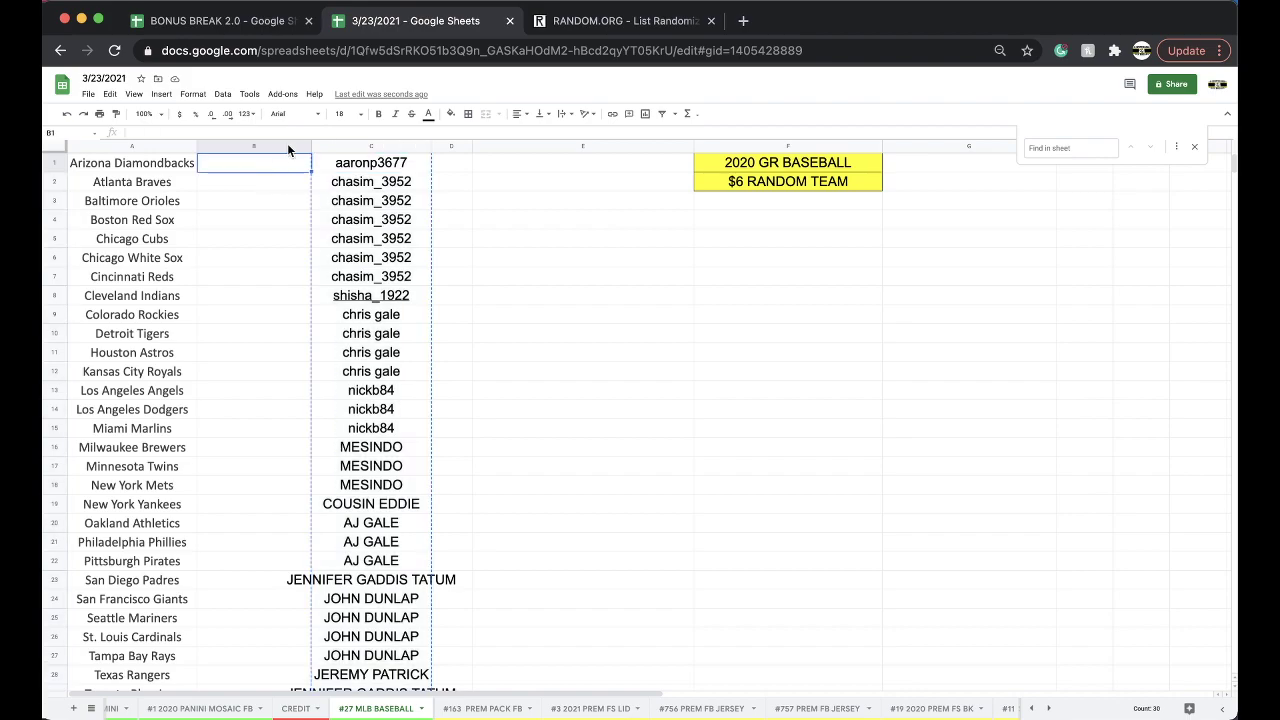
key(super+v)
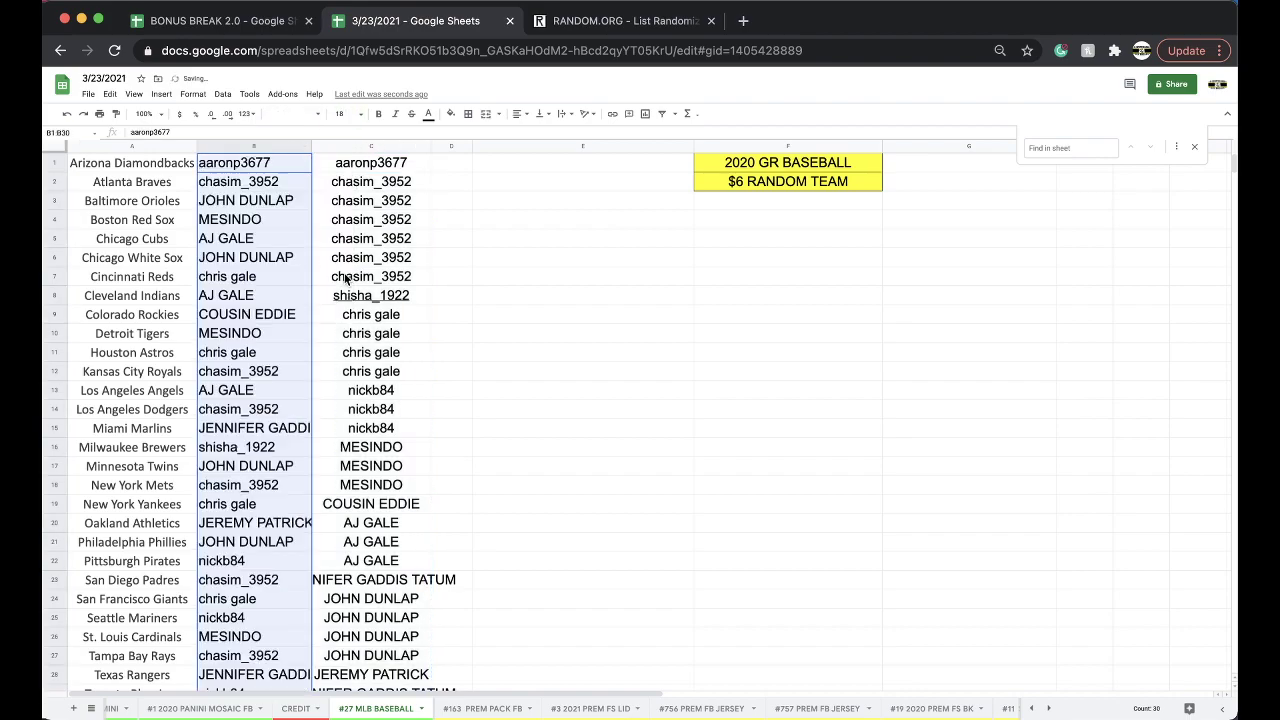
click(222, 94)
click(300, 116)
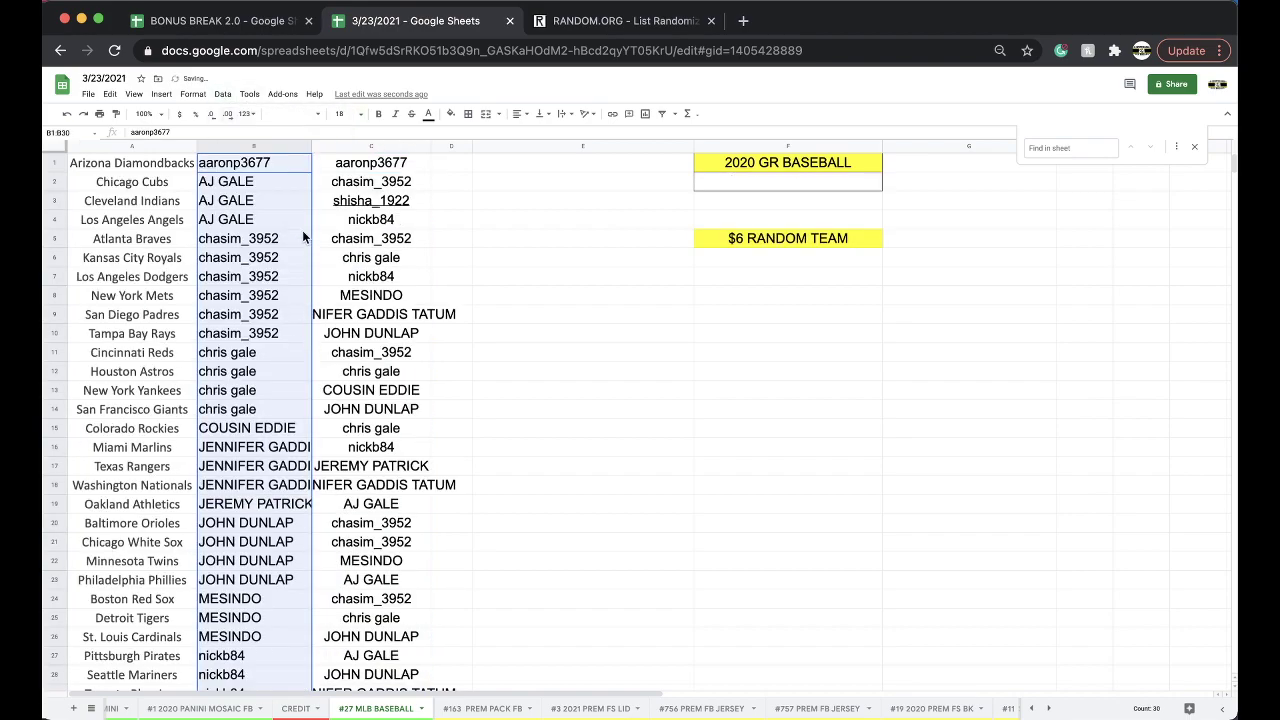
Go through the sorted team assignments in columns A and B, participant by participant, from row 2 to row 15.
click(264, 184)
click(251, 217)
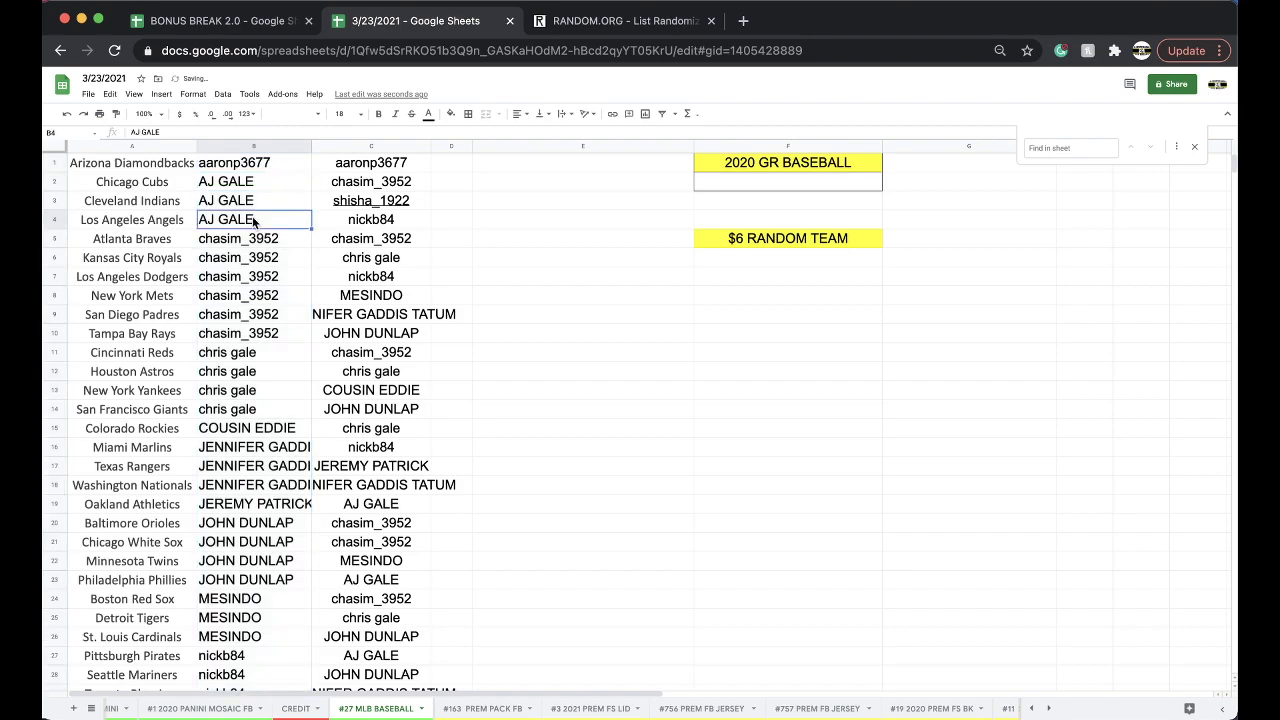
click(255, 240)
drag(255, 240, 268, 415)
click(265, 360)
click(265, 435)
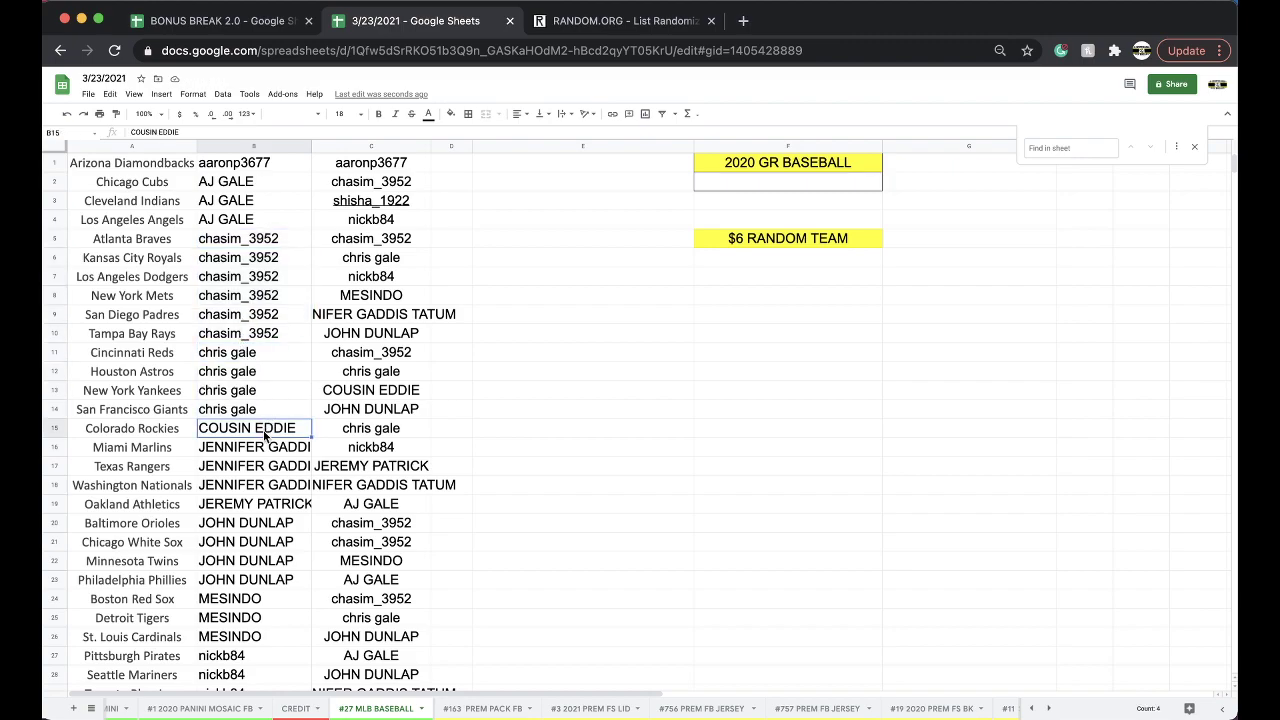
Fit column B's width to its longest name and review the remaining team assignments down to row 30.
double_click(311, 146)
scroll(294, 393, down, 4)
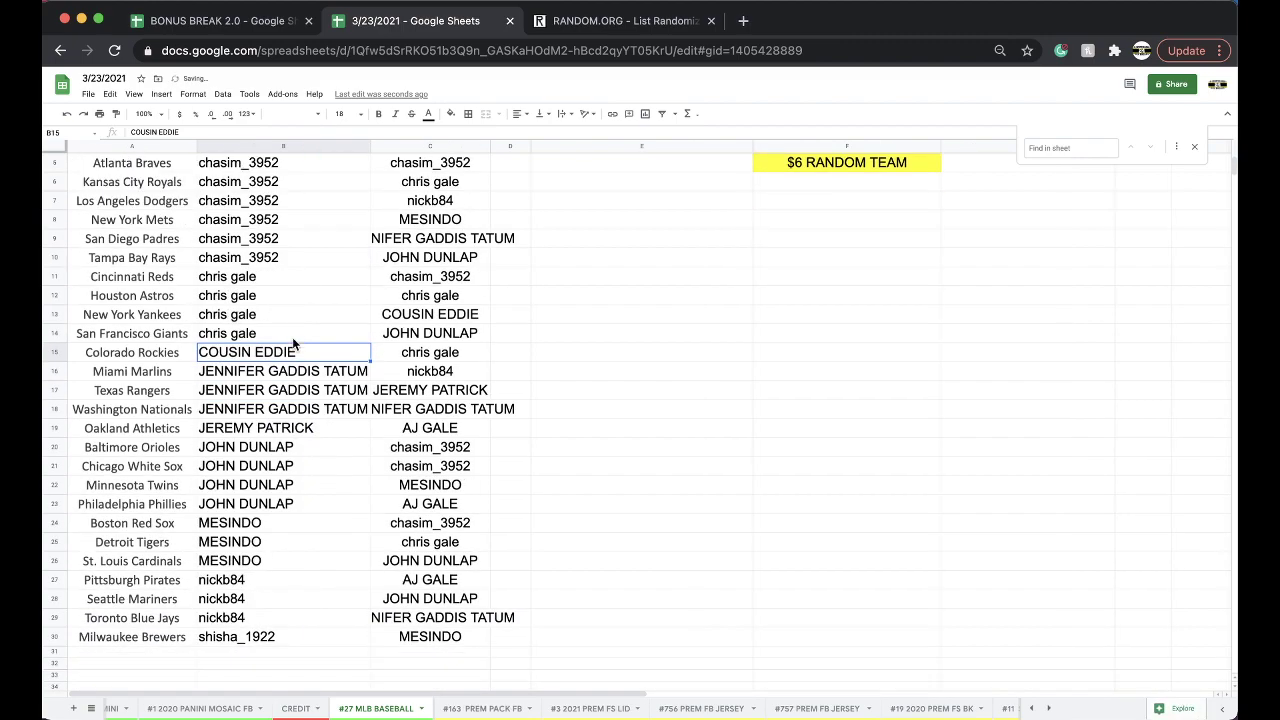
scroll(300, 371, down, 1)
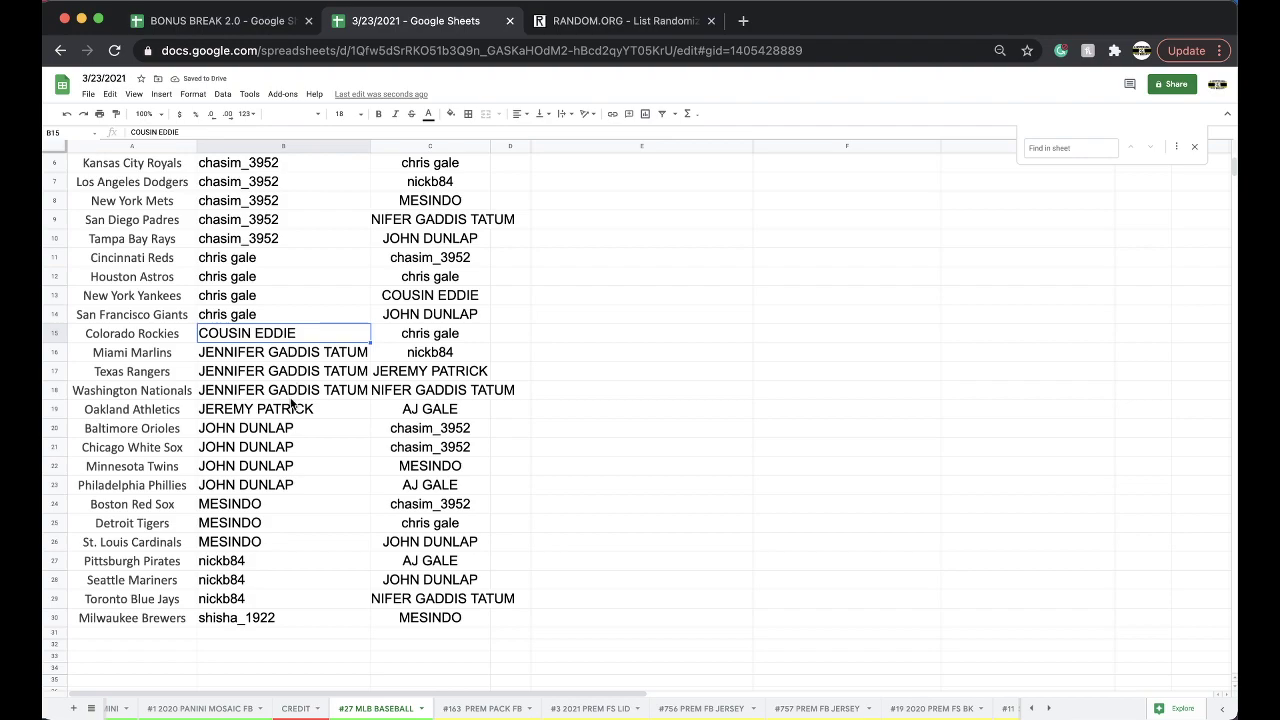
scroll(285, 425, down, 3)
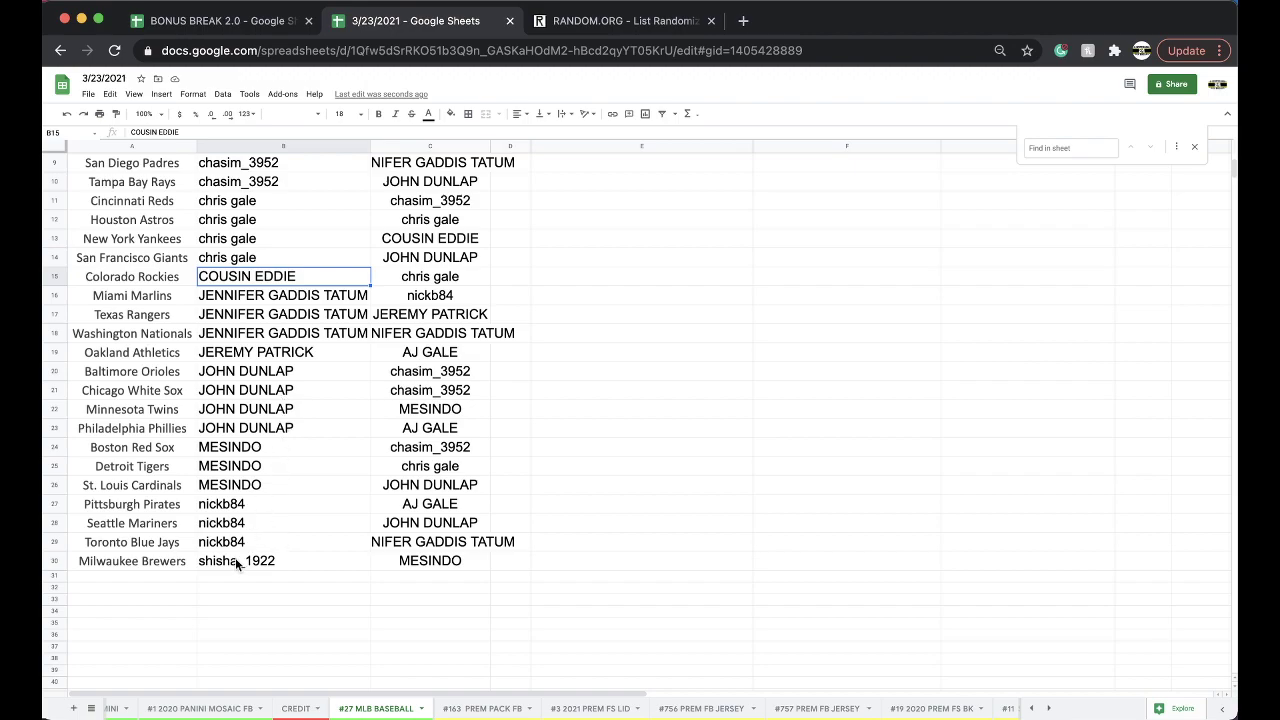
scroll(235, 557, up, 5)
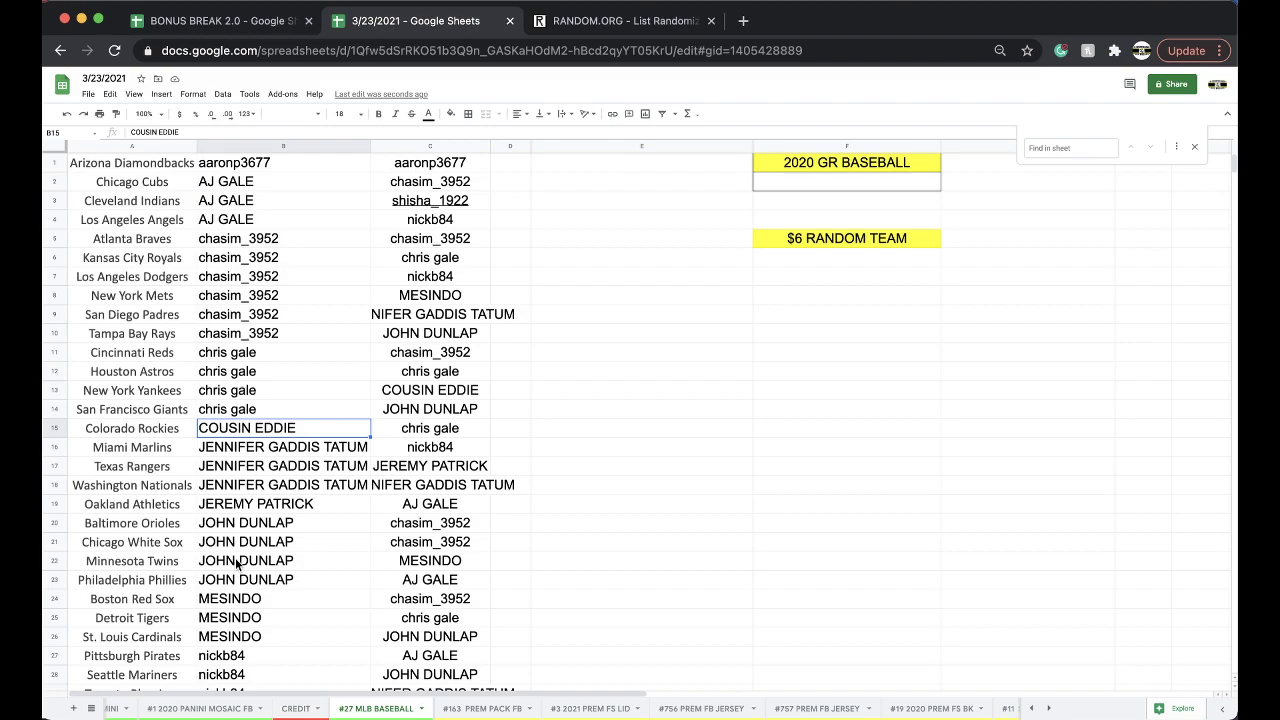